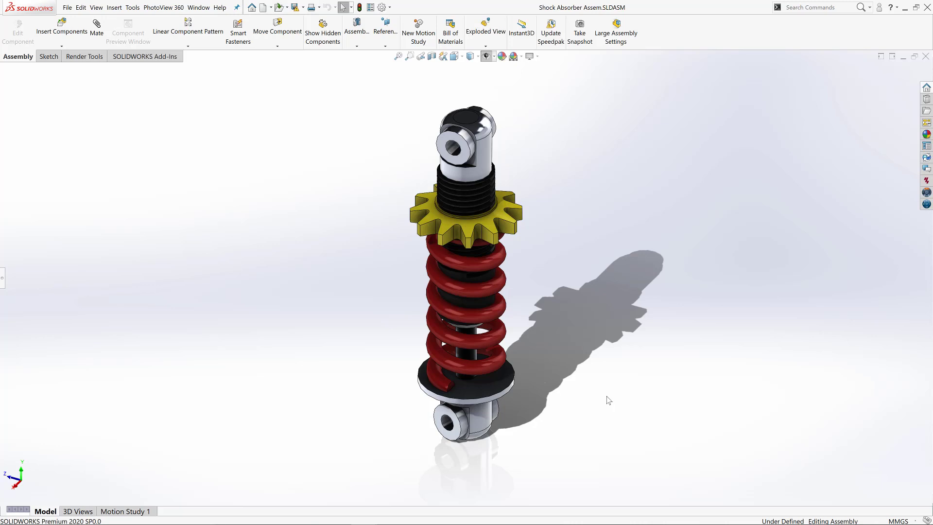
# Orbit the shock absorber assembly to view it from another side
pyautogui.moveTo(606, 395); pyautogui.dragTo(395, 389, button='middle')
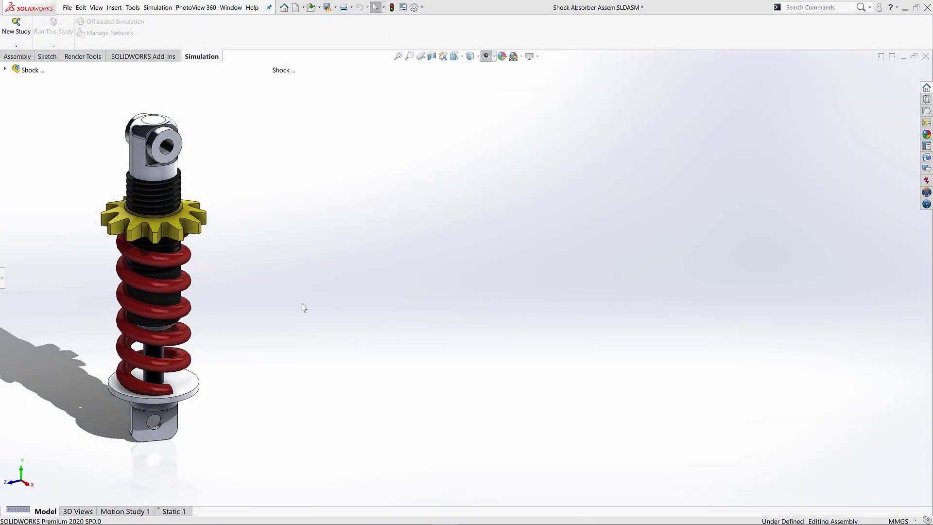
# Recenter the shock absorber and create a new static study, Static 2
pyautogui.keyDown('ctrl'); pyautogui.moveTo(301, 304); pyautogui.dragTo(624, 315, button='middle'); pyautogui.keyUp('ctrl')
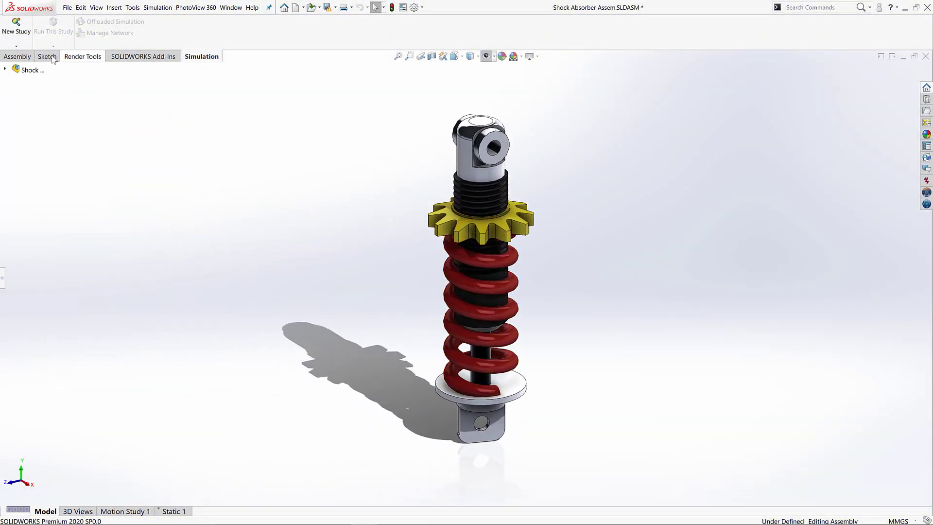
pyautogui.click(16, 45)
pyautogui.click(24, 55)
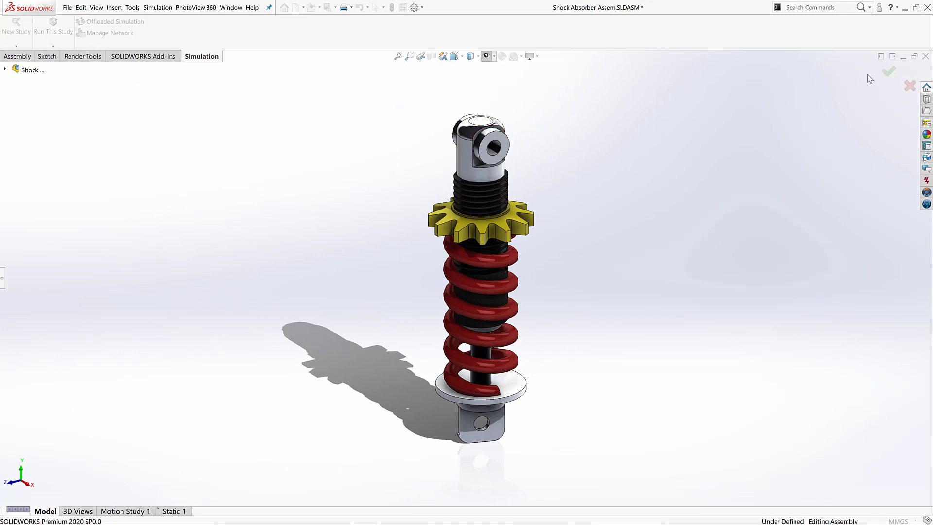
pyautogui.click(889, 72)
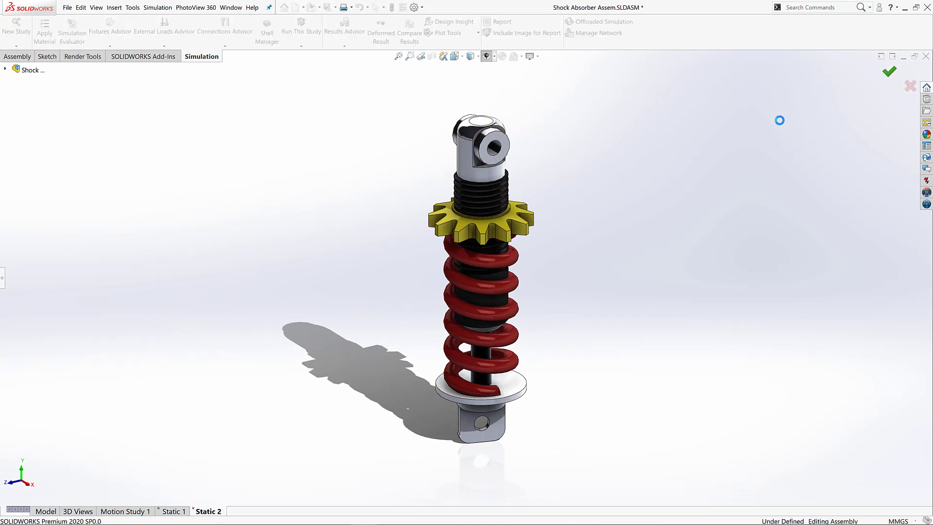
# Add a Fixed Geometry fixture on the top rod's hole face
pyautogui.click(2, 277)
pyautogui.rightClick(22, 260)
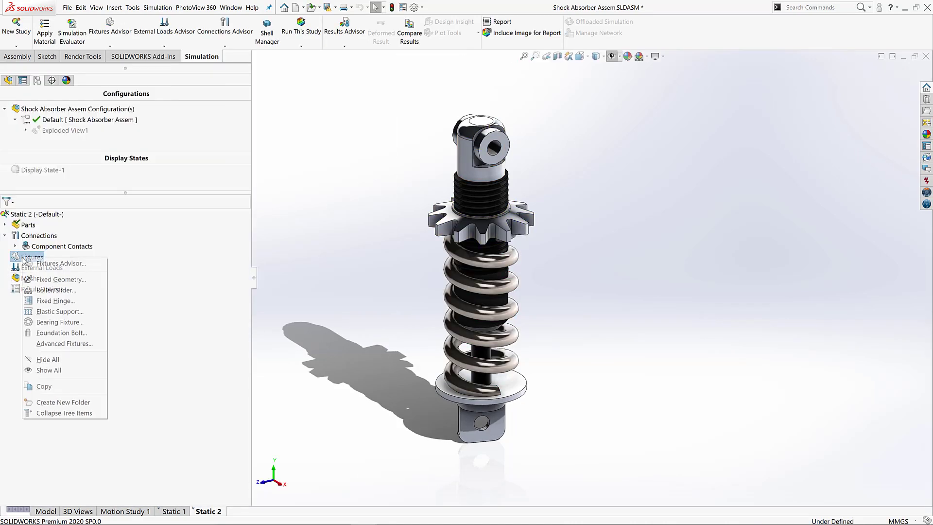
pyautogui.click(54, 278)
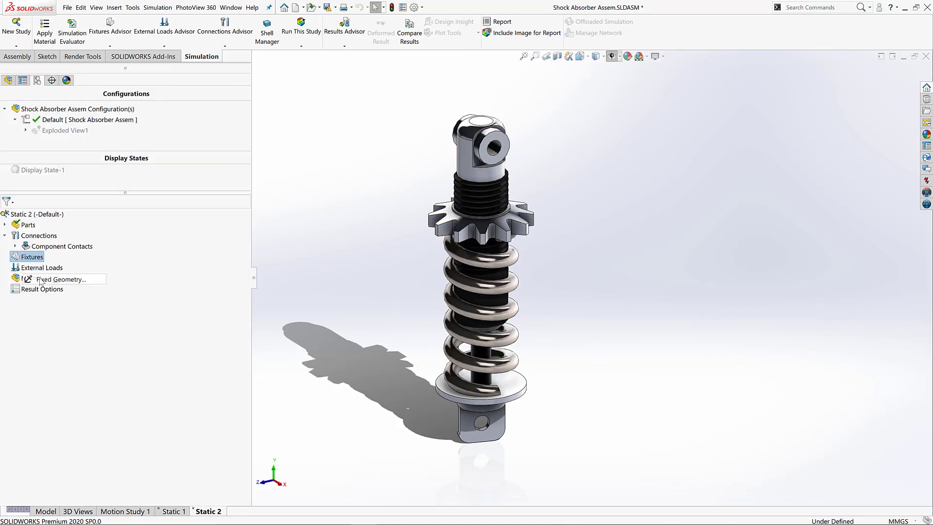
pyautogui.click(494, 149)
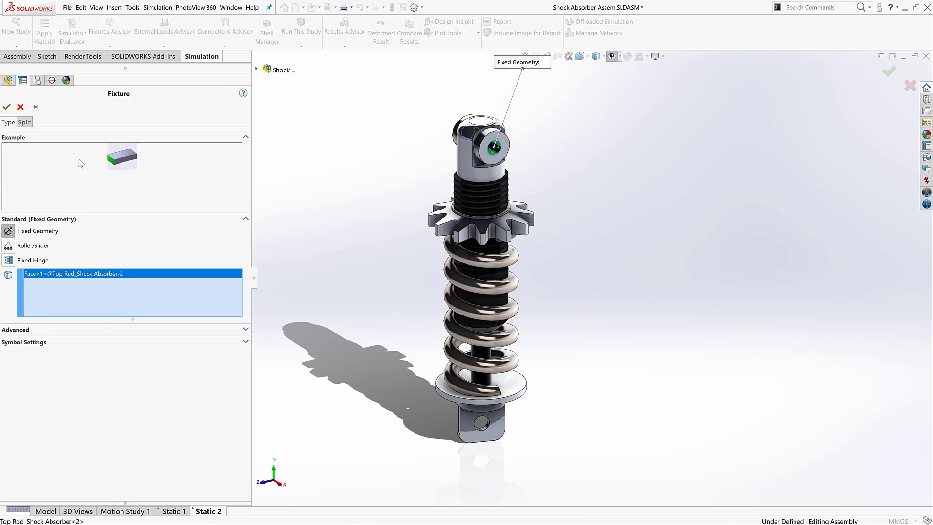
# Confirm the fixture and add a force load on the base bracket's hole face
pyautogui.press('Return')
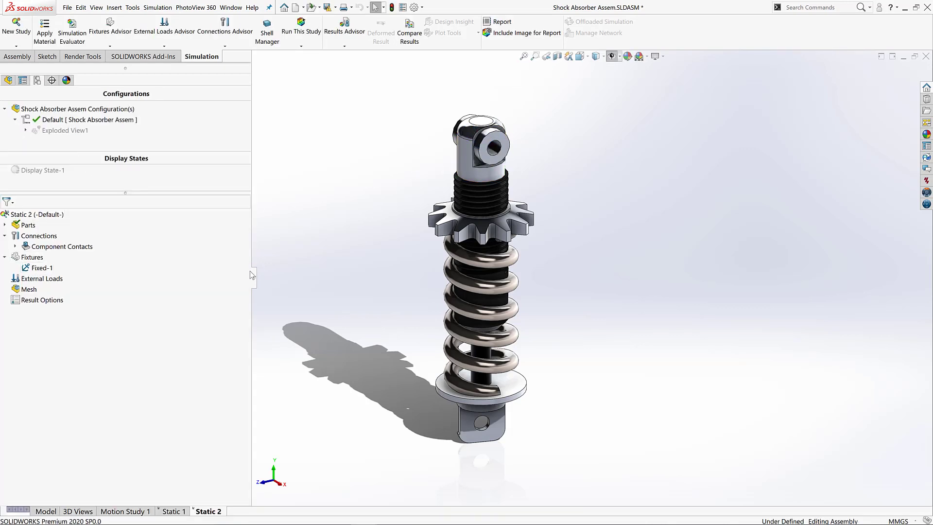
pyautogui.rightClick(52, 280)
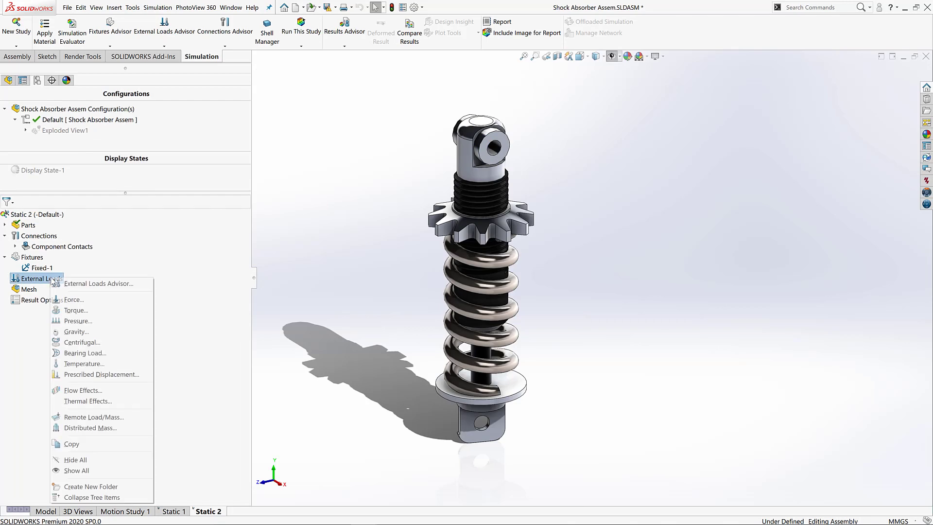
pyautogui.click(75, 299)
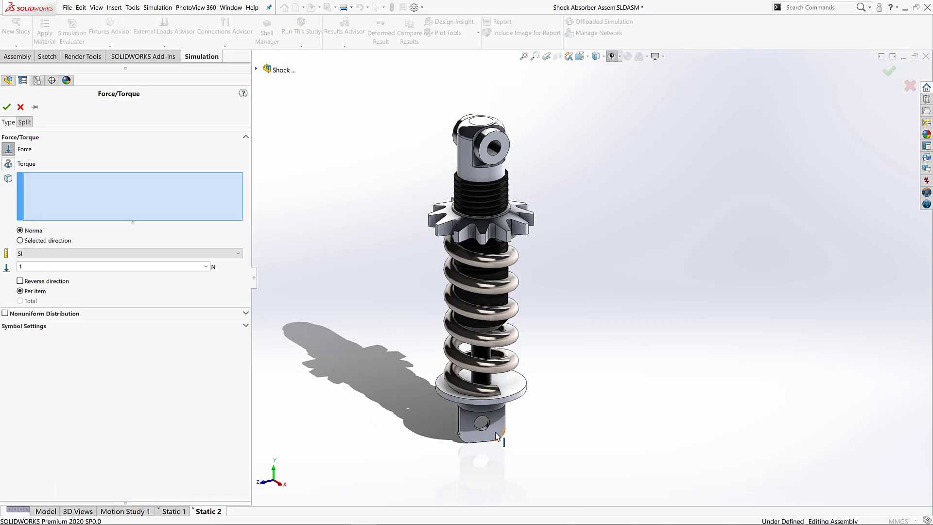
pyautogui.scroll(-3, 488, 426)
pyautogui.scroll(-3, 488, 427)
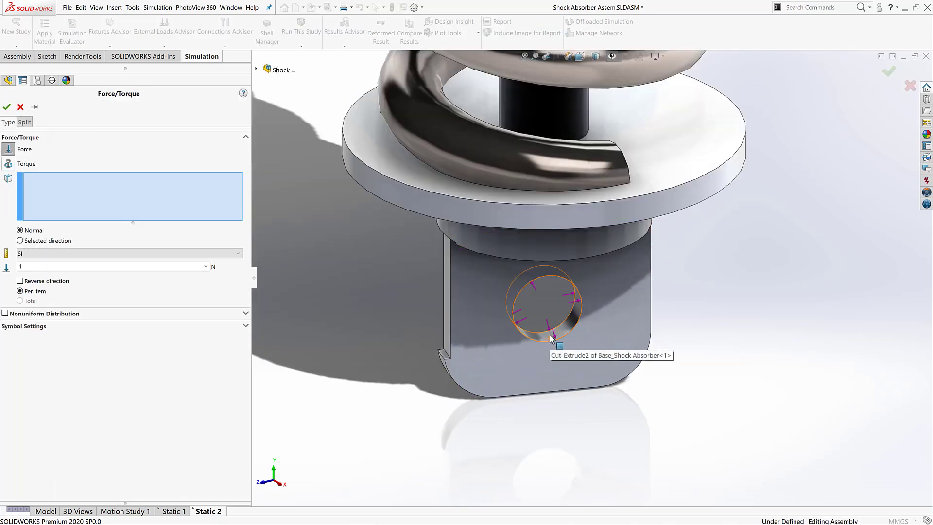
pyautogui.click(551, 338)
pyautogui.click(447, 349)
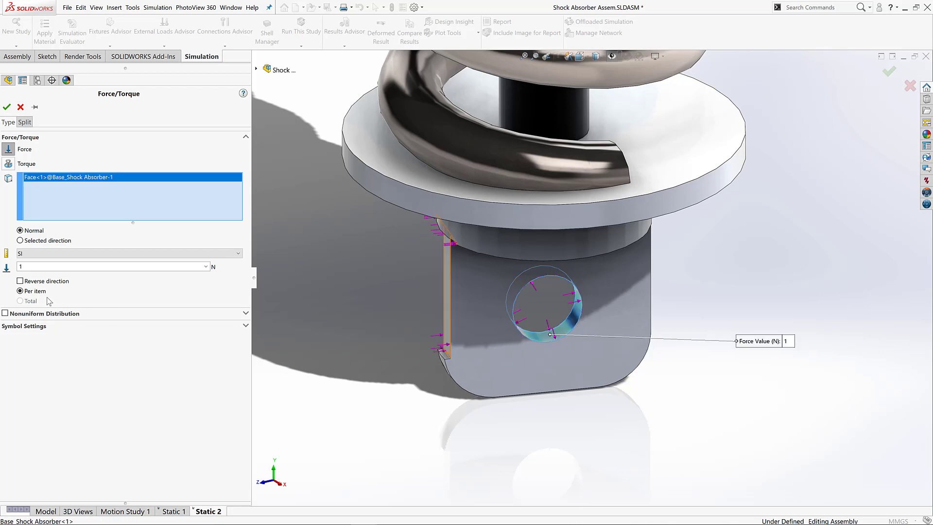
# Make the force 500 N normal to the Top Plane and confirm it
pyautogui.click(23, 241)
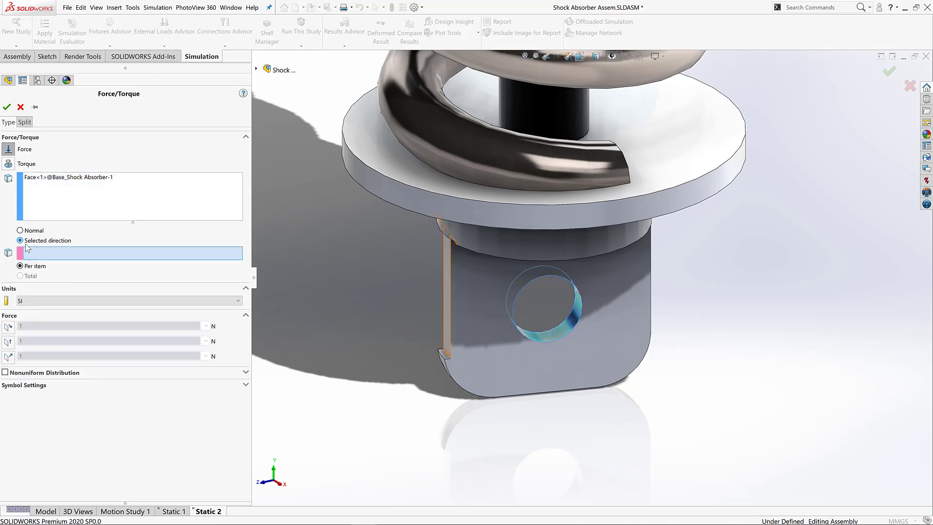
pyautogui.click(256, 69)
pyautogui.click(290, 134)
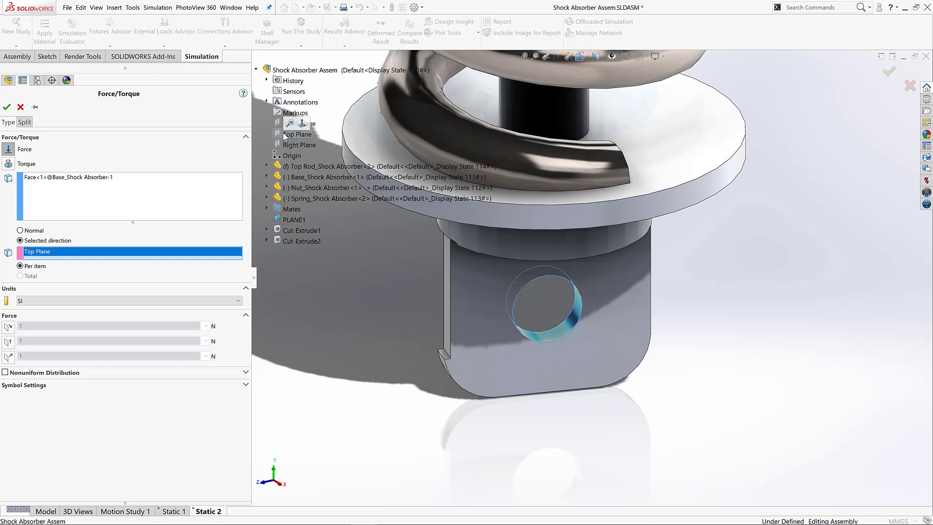
pyautogui.click(8, 356)
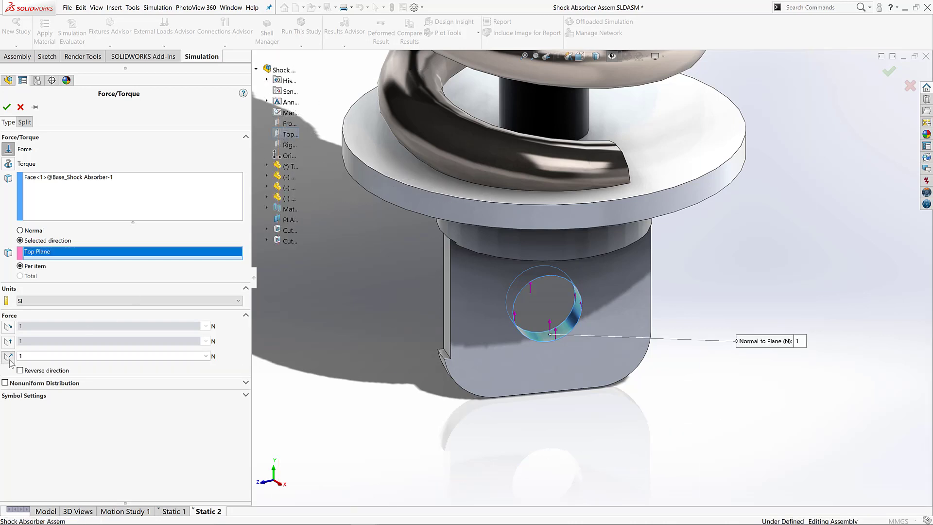
pyautogui.doubleClick(29, 358)
pyautogui.write('500')
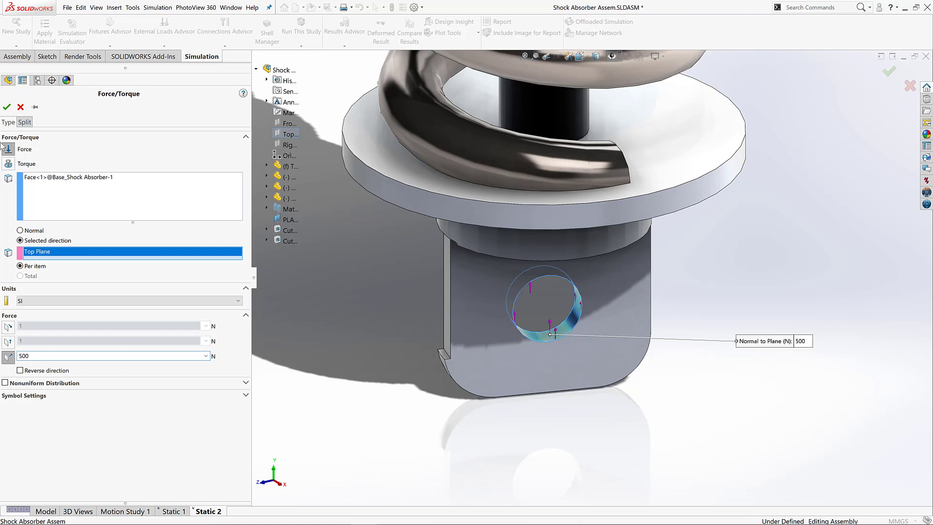
pyautogui.click(7, 106)
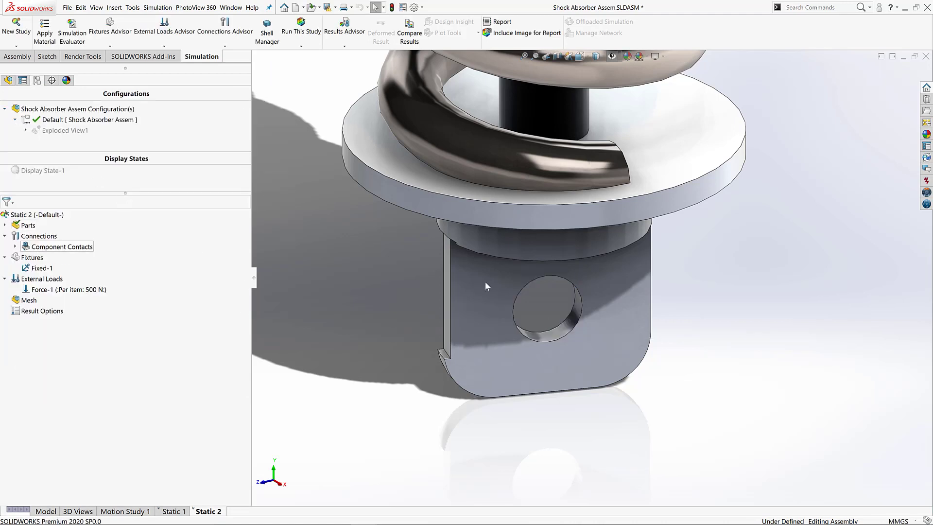
# Fit the shock absorber in view and run the study to get the displacement plot
pyautogui.click(523, 57)
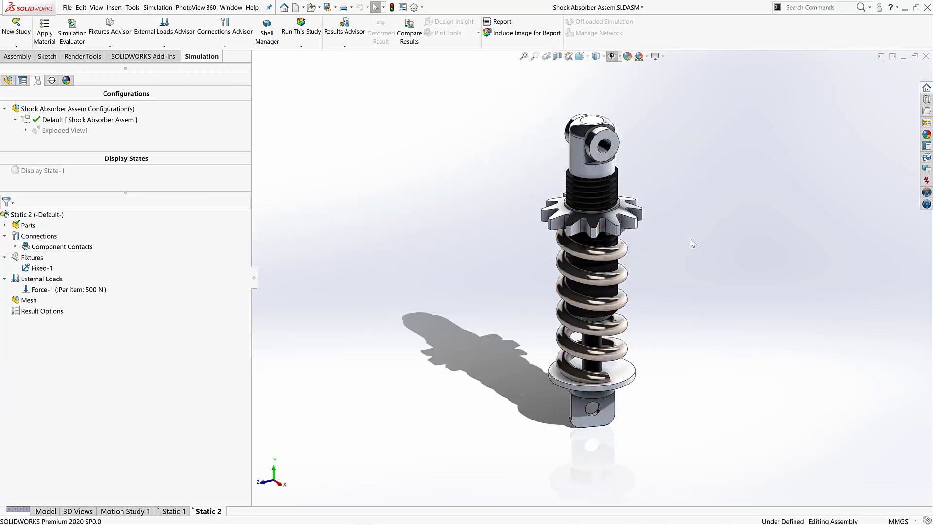
pyautogui.click(302, 32)
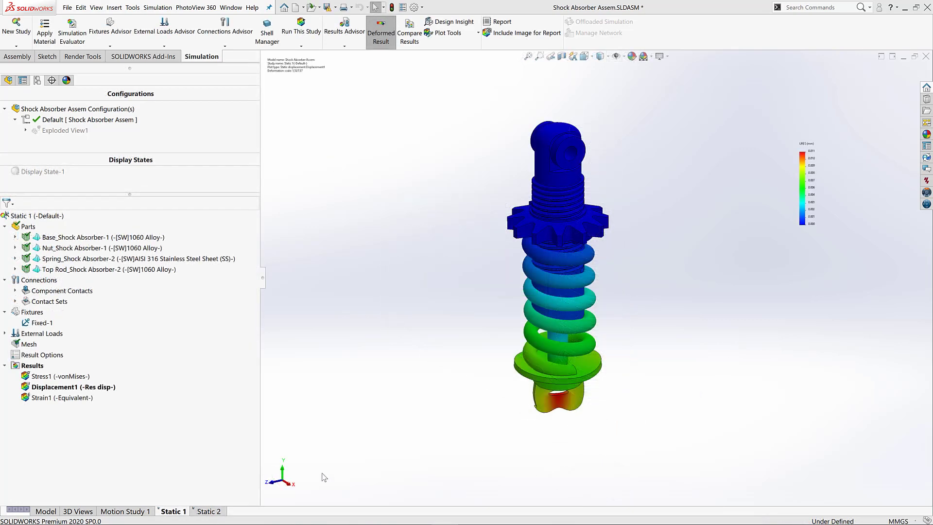
# Animate the Displacement1 deformation, then display the Stress1 von Mises plot
pyautogui.rightClick(89, 387)
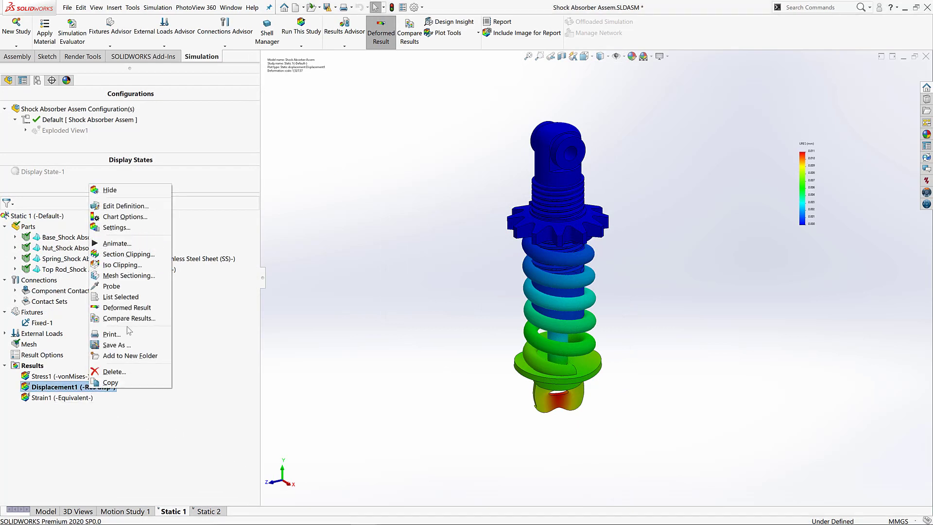
pyautogui.click(117, 243)
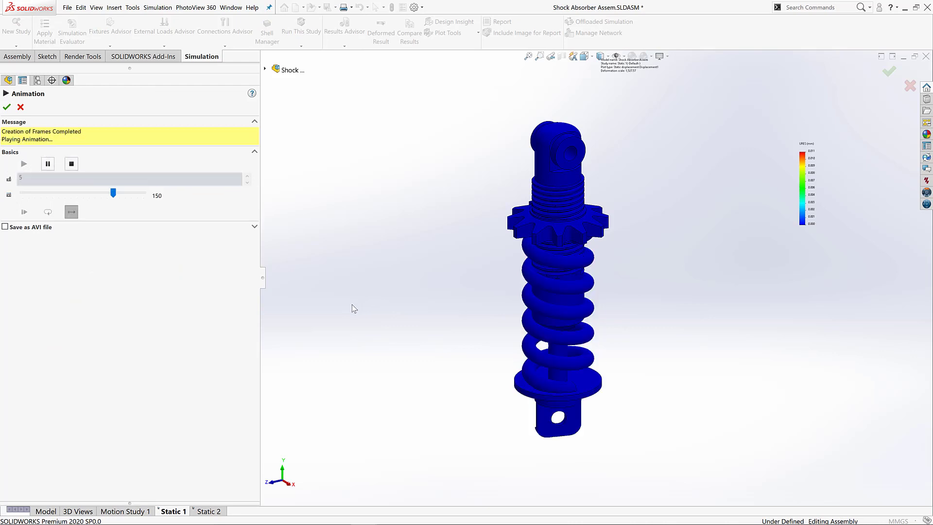
pyautogui.moveTo(352, 305); pyautogui.dragTo(622, 310, button='middle')
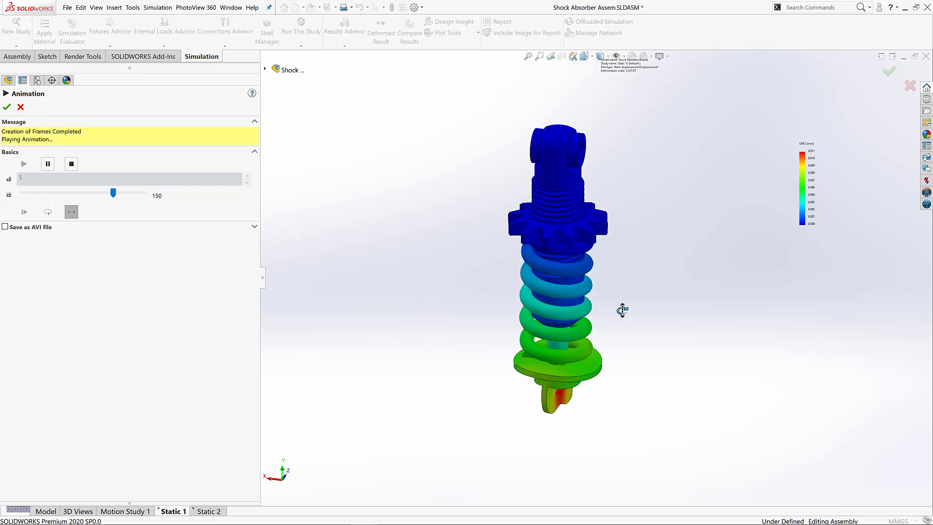
pyautogui.click(20, 107)
pyautogui.doubleClick(60, 377)
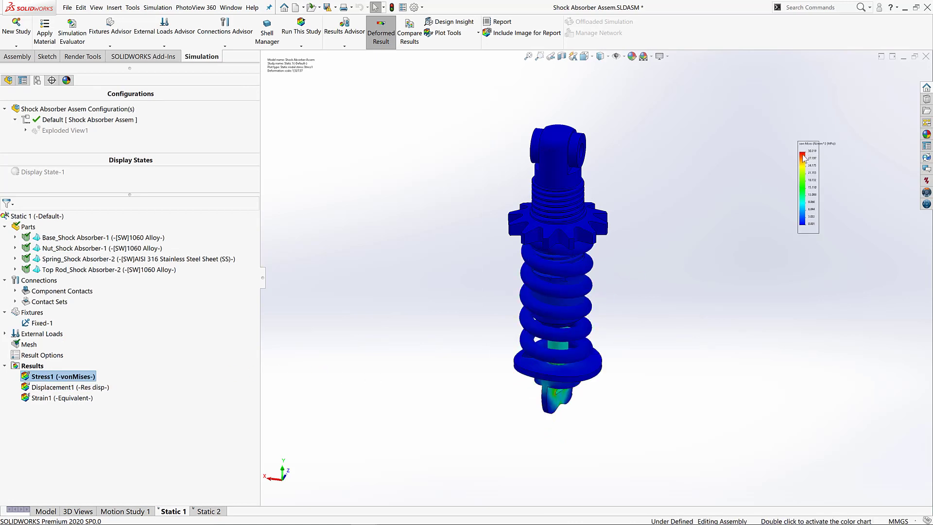
# Move the von Mises stress legend out of the way of the shock absorber
pyautogui.moveTo(803, 158); pyautogui.dragTo(627, 351)
pyautogui.moveTo(696, 346); pyautogui.dragTo(633, 318, button='middle')
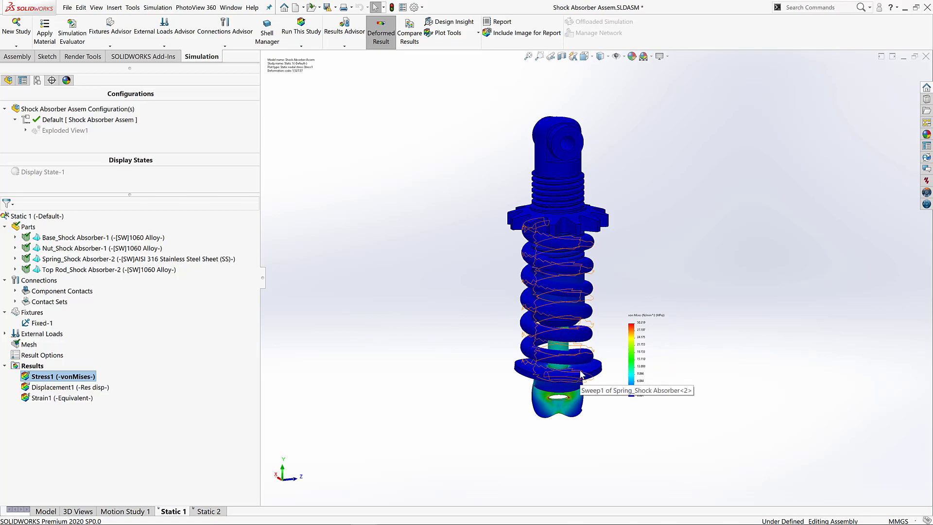
pyautogui.press('super+plus')
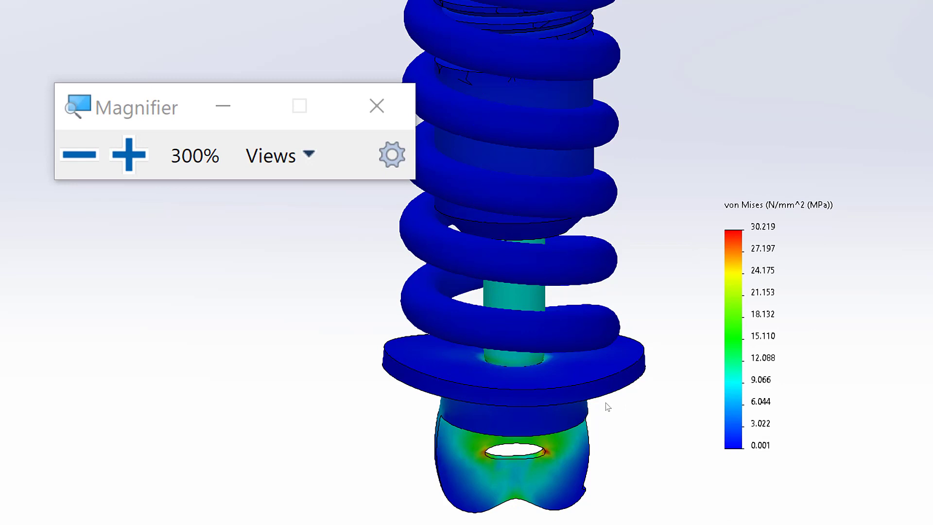
pyautogui.click(376, 105)
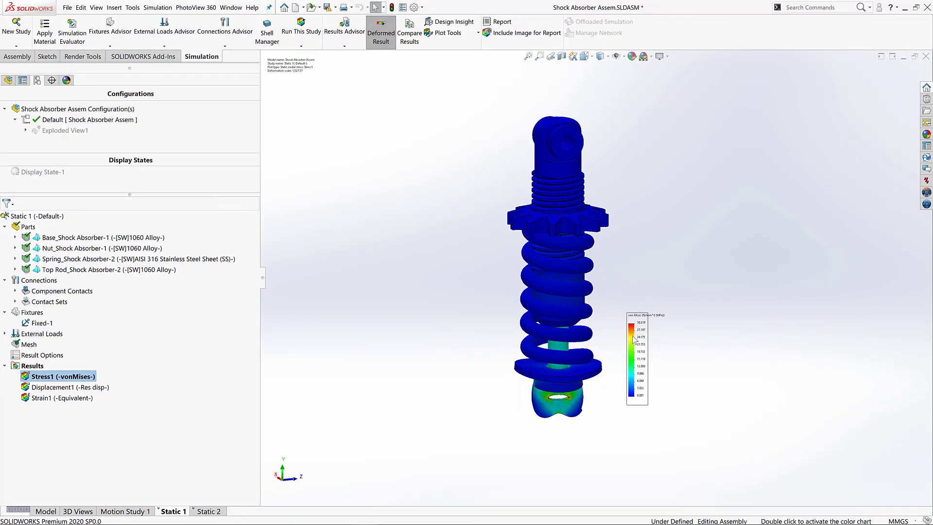
pyautogui.moveTo(633, 344); pyautogui.dragTo(727, 197)
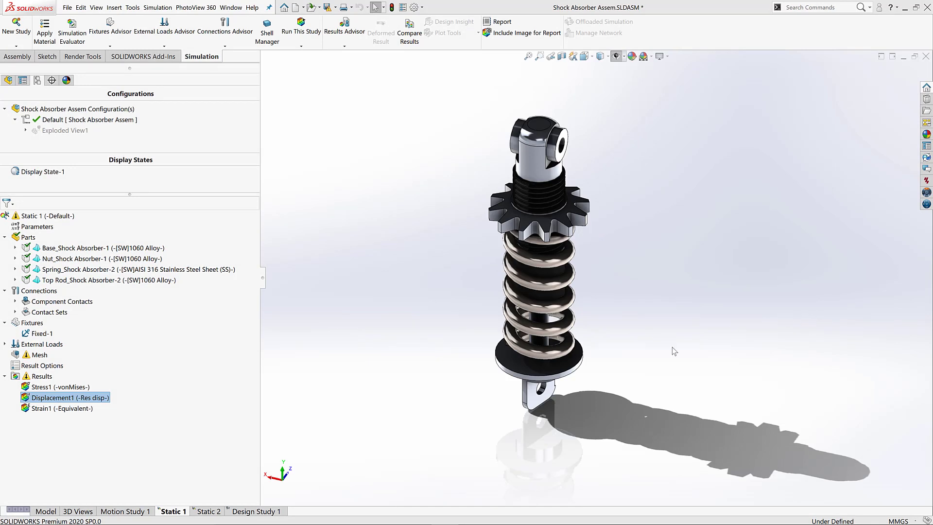
# Create Design Study 2 and enlarge its panel to show Variables, Constraints and Goals
pyautogui.rightClick(281, 511)
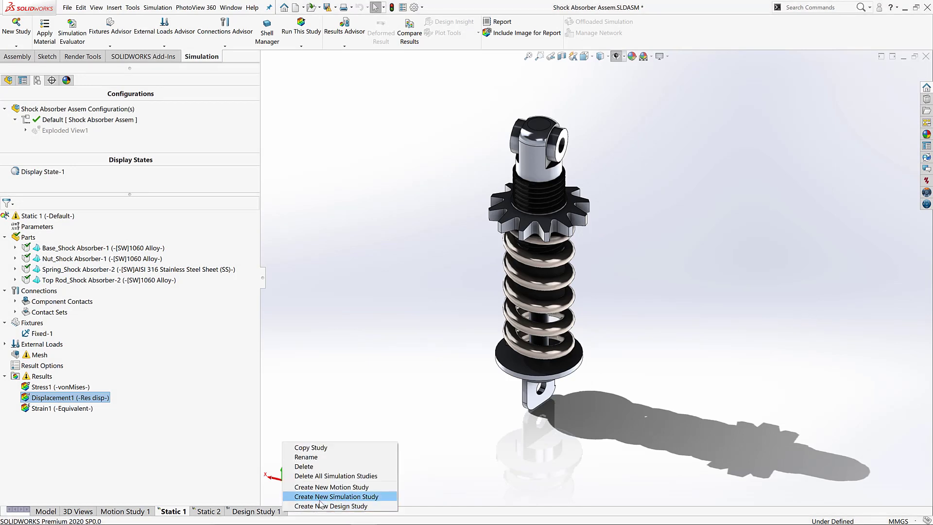
pyautogui.click(322, 505)
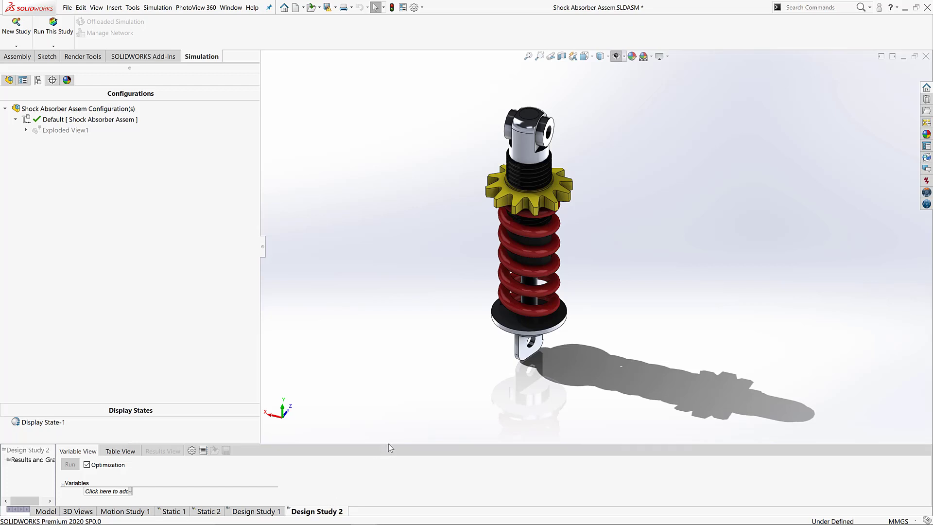
pyautogui.moveTo(388, 443); pyautogui.dragTo(382, 314)
pyautogui.keyDown('ctrl'); pyautogui.moveTo(595, 250); pyautogui.dragTo(697, 254, button='middle'); pyautogui.keyUp('ctrl')
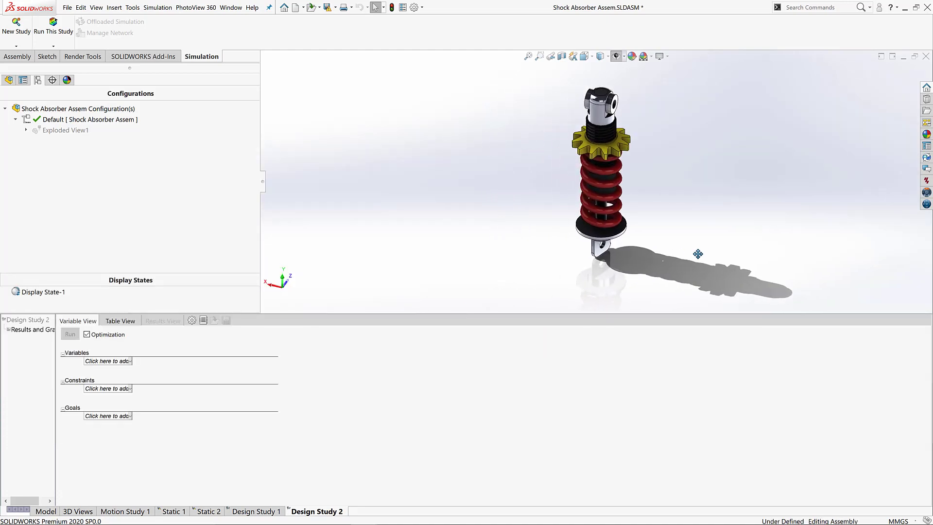
# Add Thick as a design variable ranging 5 to 10 mm in 1 mm steps
pyautogui.click(130, 361)
pyautogui.click(97, 372)
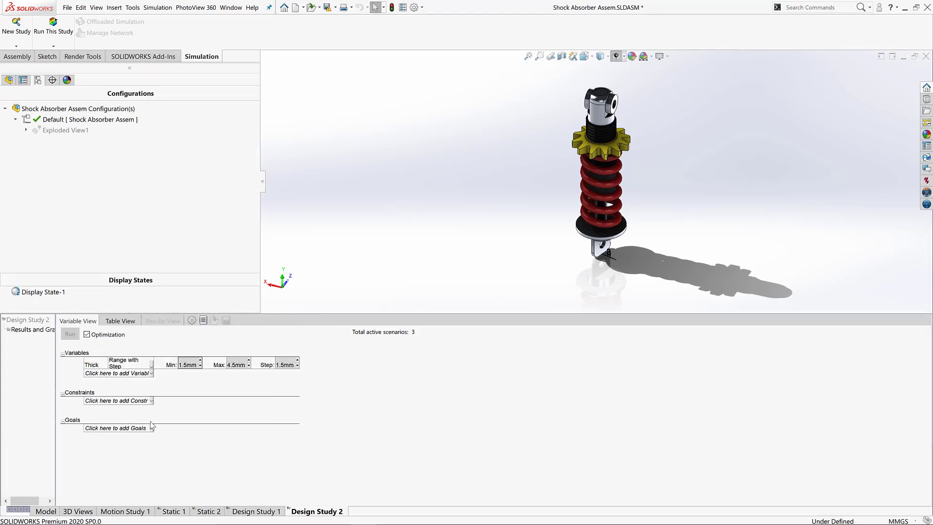
pyautogui.scroll(-2, 607, 251)
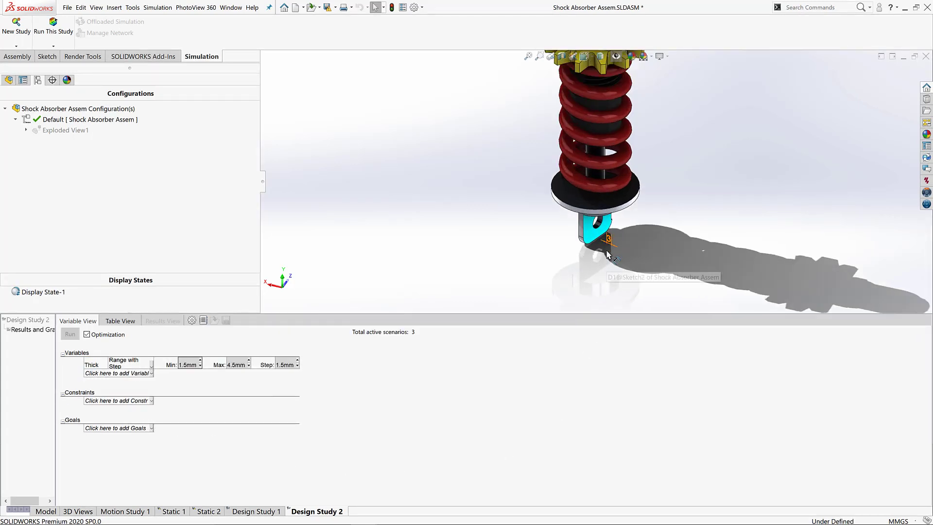
pyautogui.scroll(-2, 608, 246)
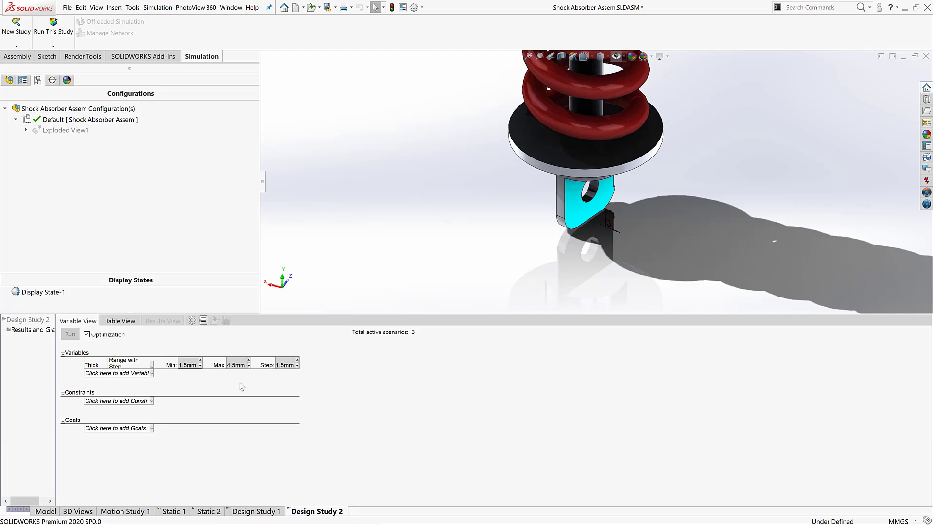
pyautogui.click(186, 365)
pyautogui.write('5')
pyautogui.click(236, 364)
pyautogui.write('10')
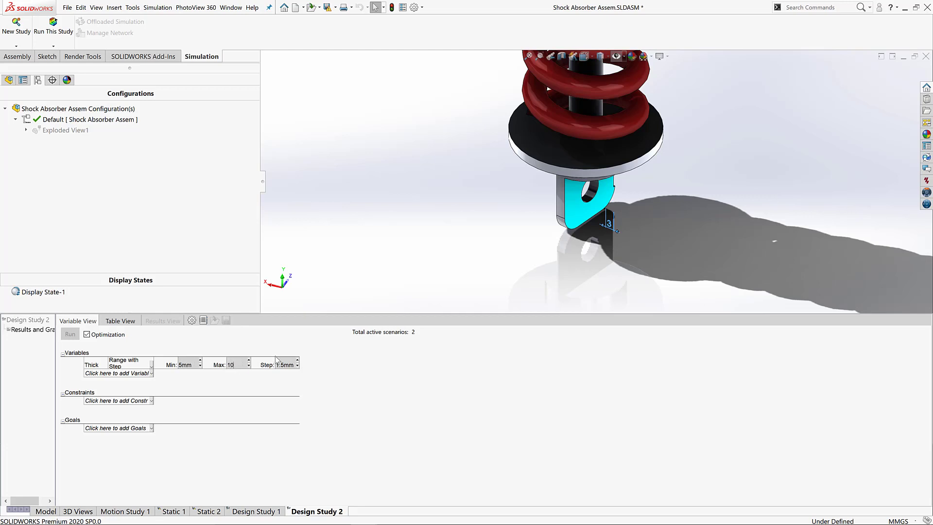
pyautogui.click(283, 364)
pyautogui.write('1')
# Constrain Stress1 to less than 16 N/mm^2 and set the goal to minimize Mass1
pyautogui.click(139, 400)
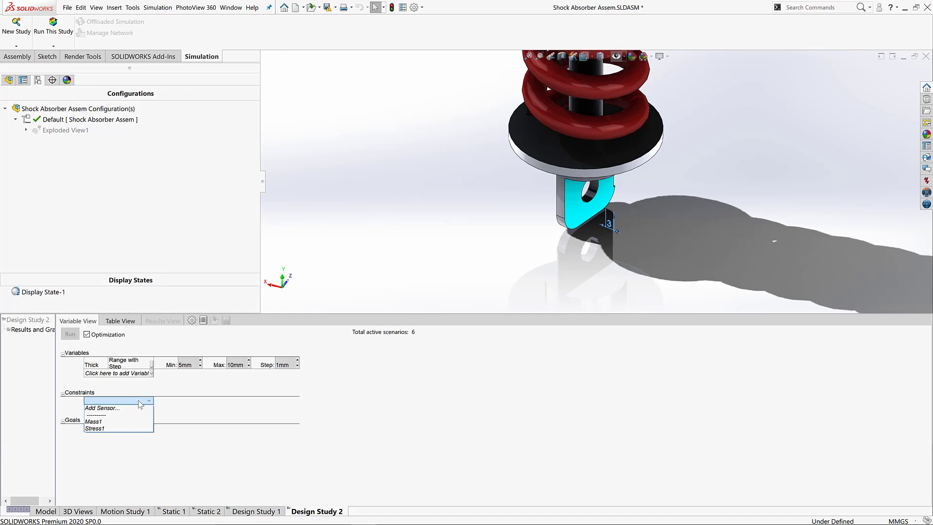
pyautogui.click(138, 428)
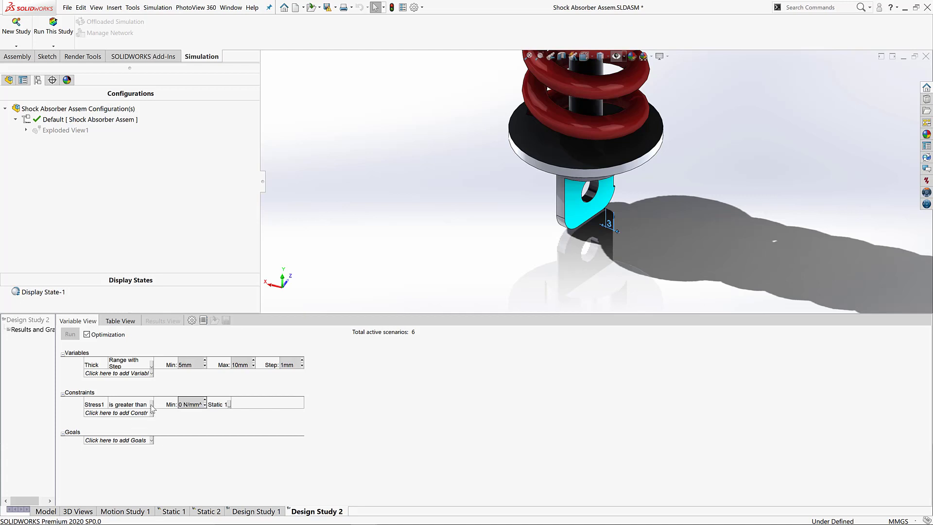
pyautogui.click(151, 404)
pyautogui.click(141, 423)
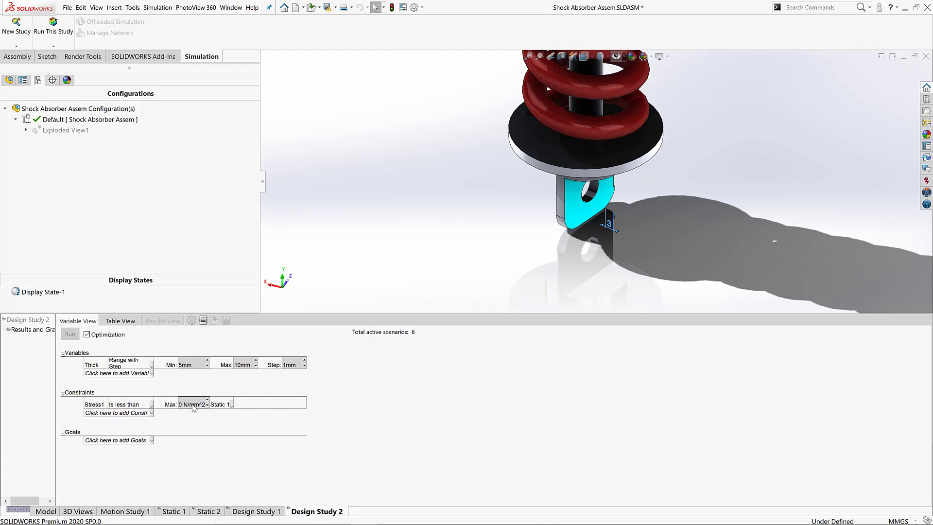
pyautogui.click(191, 404)
pyautogui.write('16')
pyautogui.press('Return')
pyautogui.click(144, 440)
pyautogui.click(139, 462)
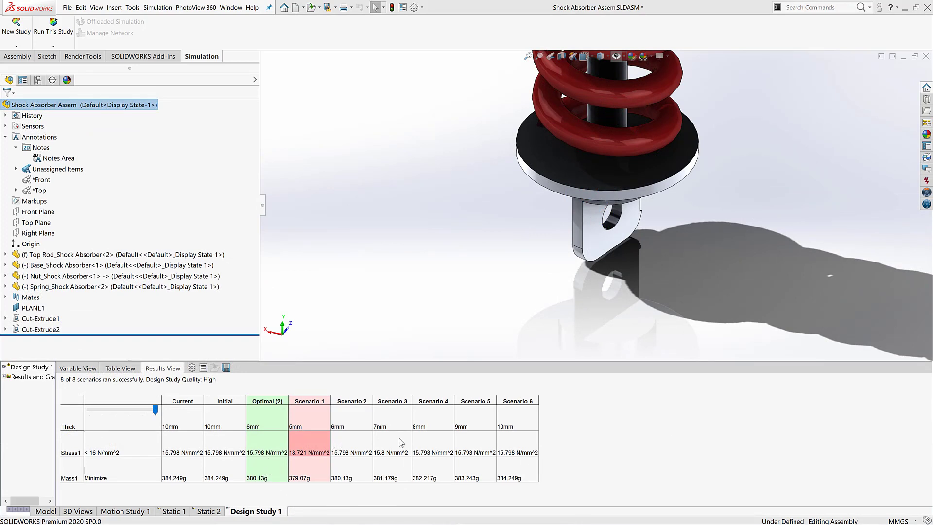
# Compare Scenarios 3–5 and the Stress1 plot, apply the optimal 6 mm Thick, and return to the model
pyautogui.click(392, 403)
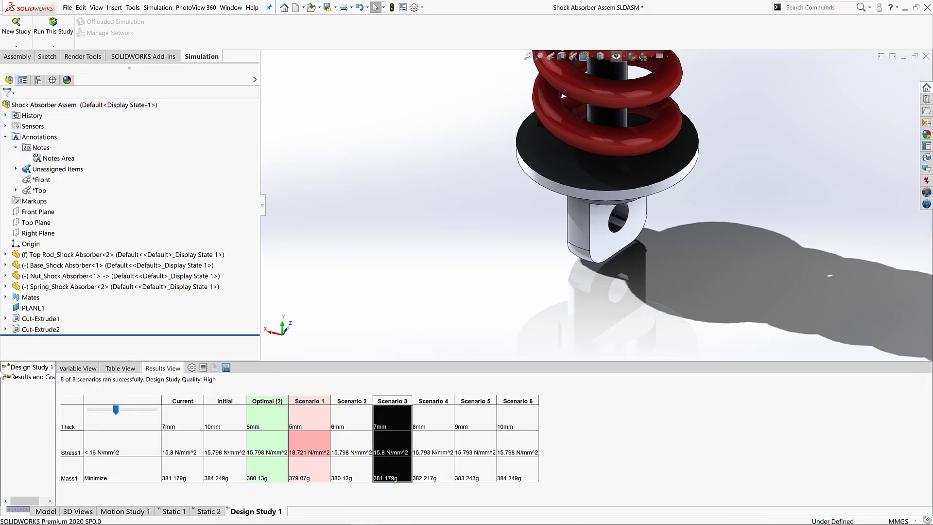
pyautogui.click(5, 377)
pyautogui.click(24, 386)
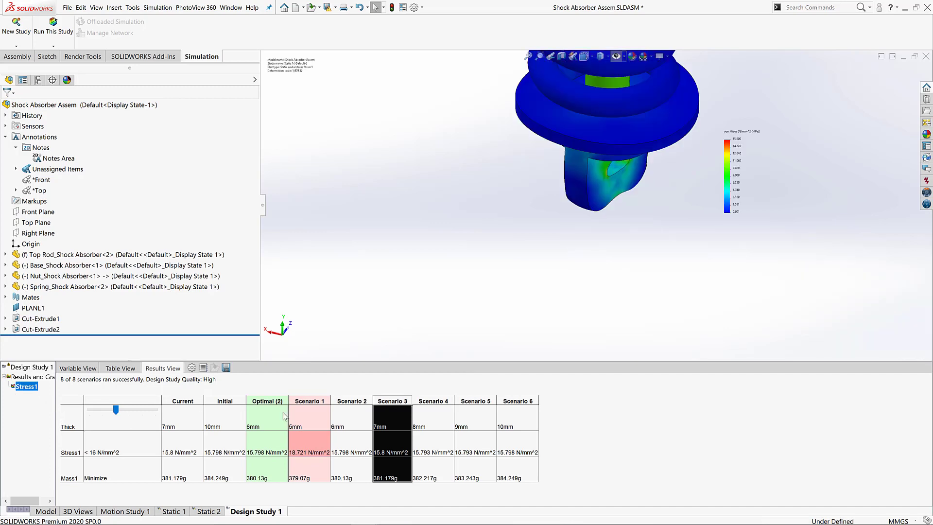
pyautogui.click(440, 401)
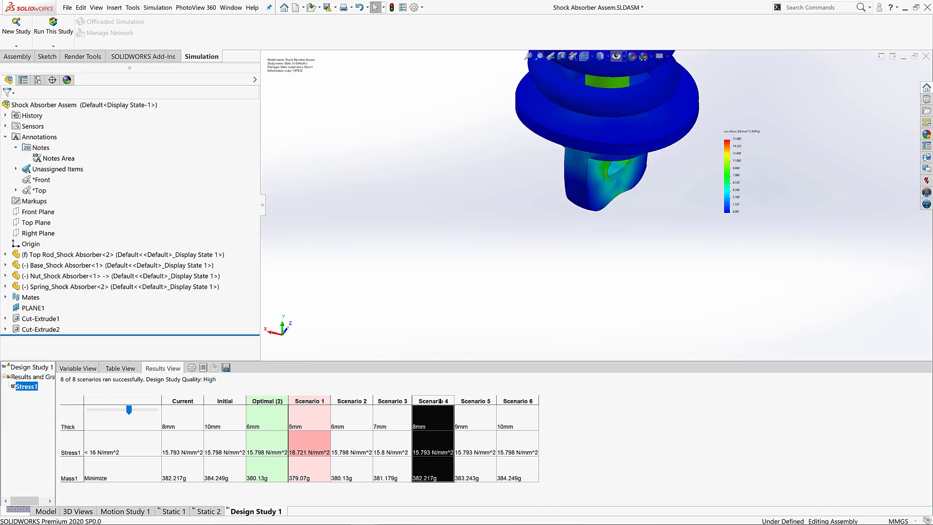
pyautogui.click(470, 396)
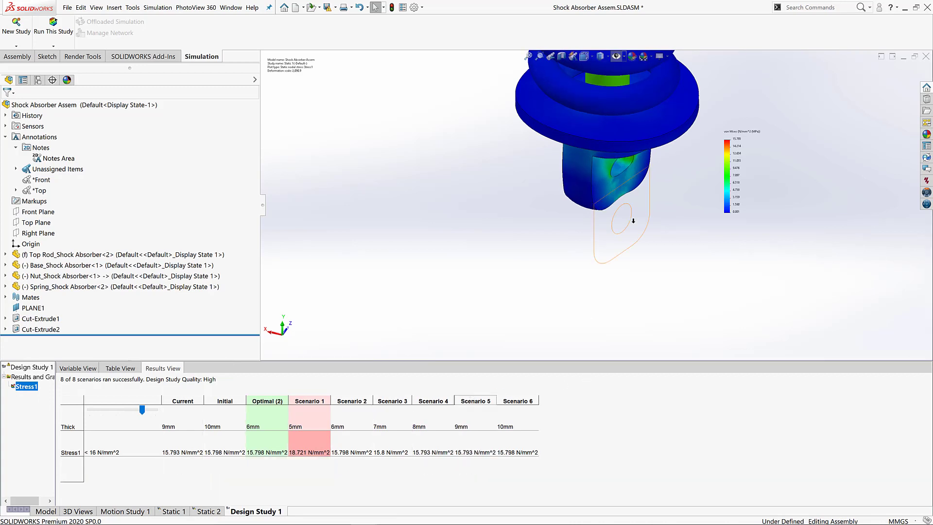
pyautogui.click(263, 399)
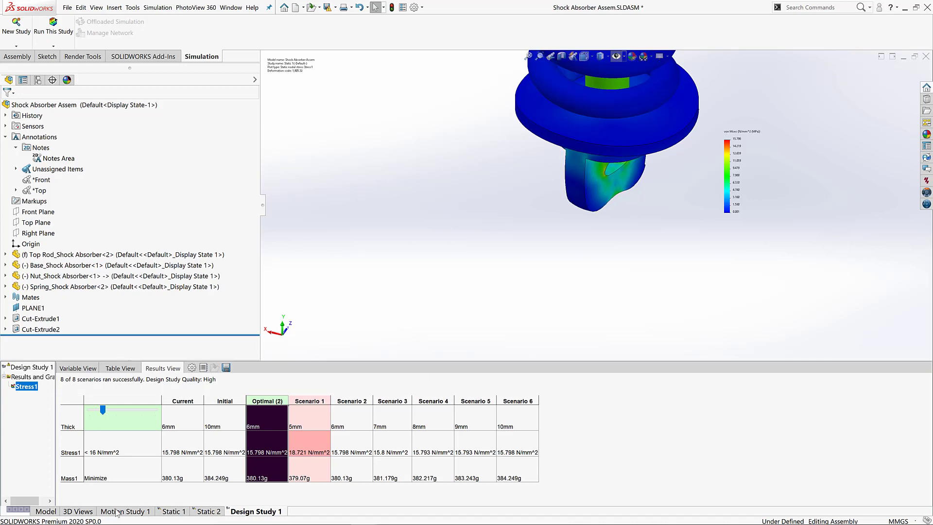
pyautogui.click(48, 511)
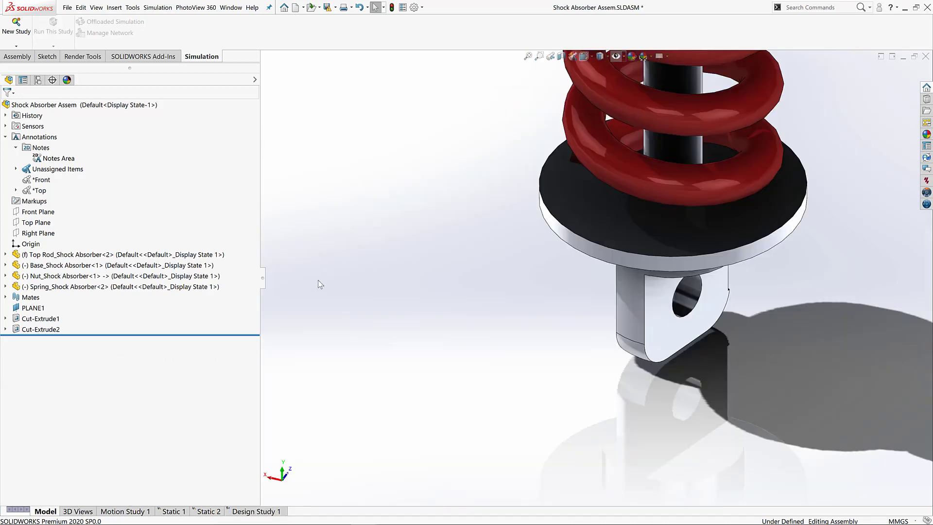
# Try a resultant displacement (URES) sensor on the lower clevis face, then view the FreerideMTB bike assembly
pyautogui.click(528, 57)
pyautogui.click(592, 415)
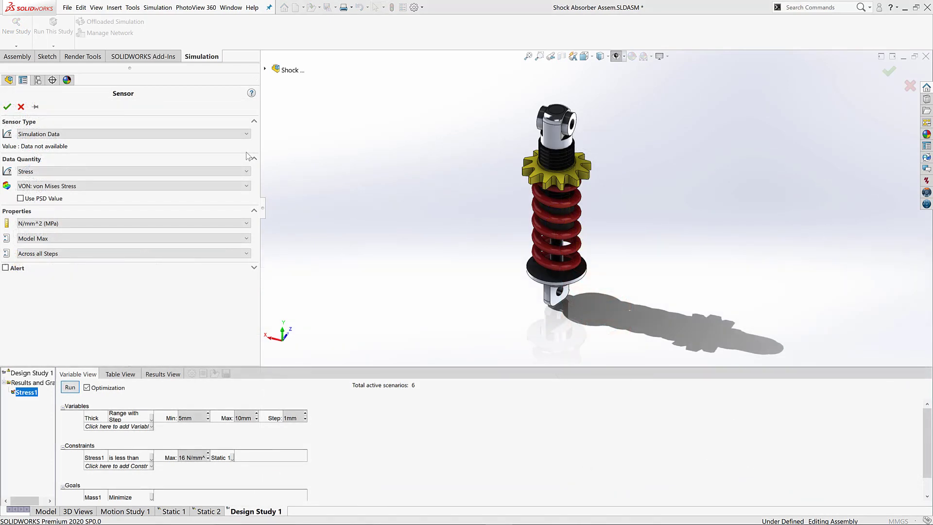
pyautogui.click(246, 171)
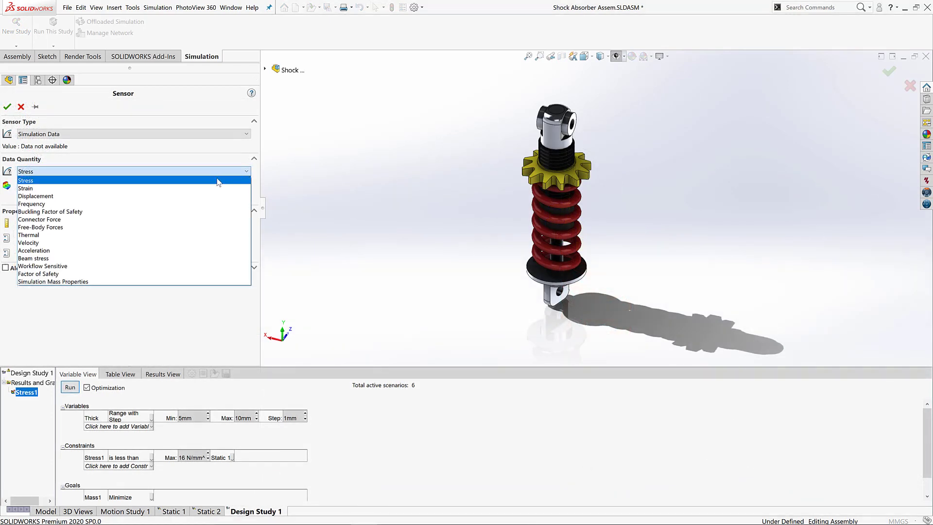
pyautogui.click(214, 196)
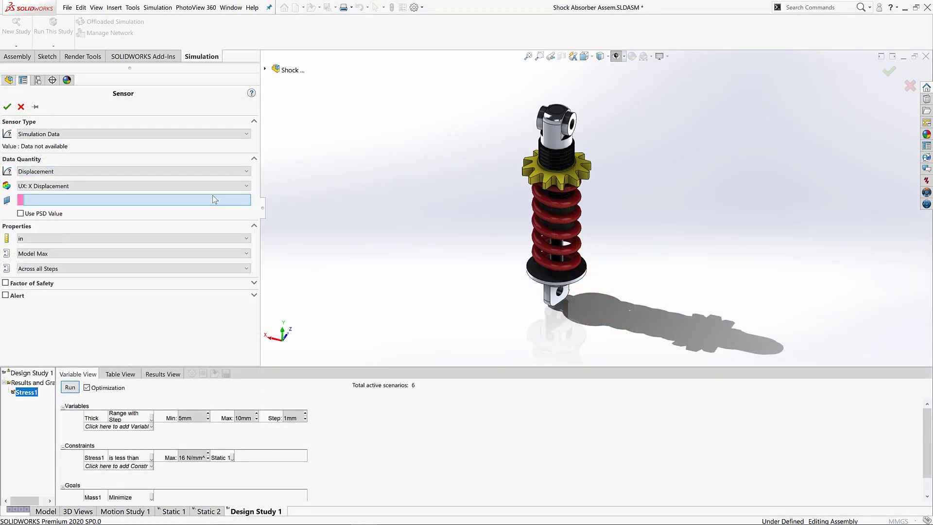
pyautogui.click(202, 188)
pyautogui.click(199, 215)
pyautogui.click(178, 173)
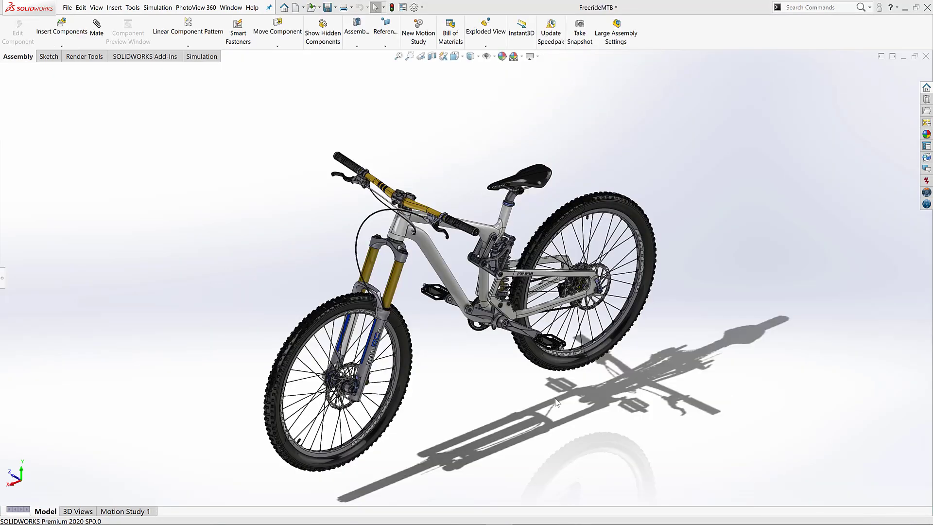
pyautogui.moveTo(557, 402); pyautogui.dragTo(700, 412, button='middle')
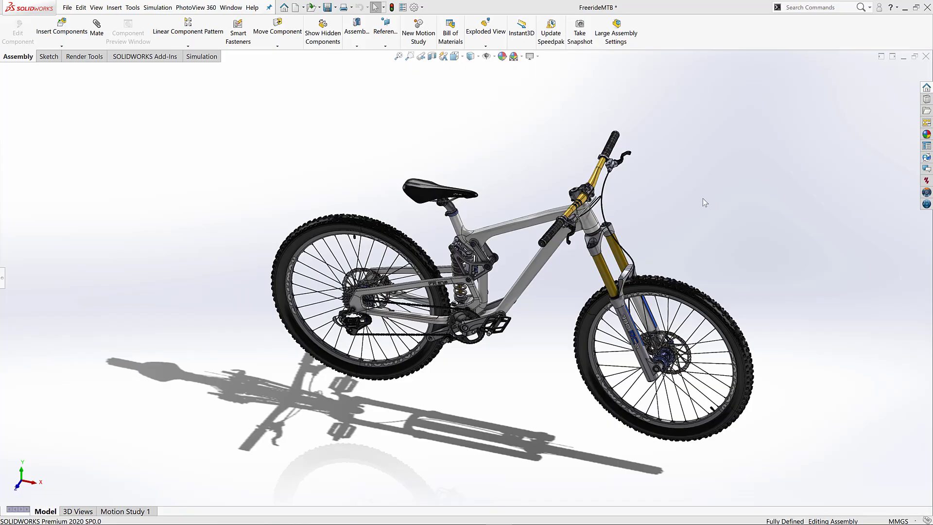
pyautogui.moveTo(707, 199); pyautogui.dragTo(879, 169, button='middle')
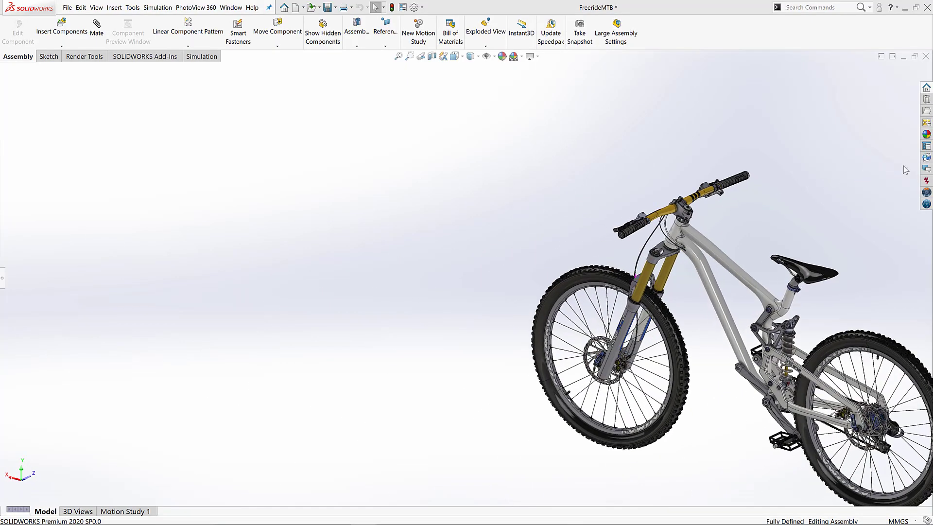
pyautogui.keyDown('ctrl'); pyautogui.moveTo(826, 204); pyautogui.dragTo(559, 152, button='middle'); pyautogui.keyUp('ctrl')
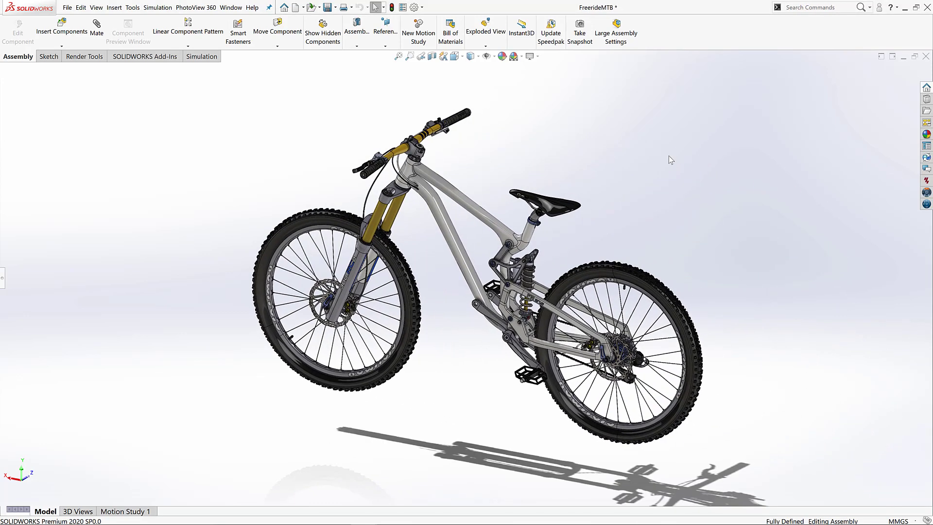